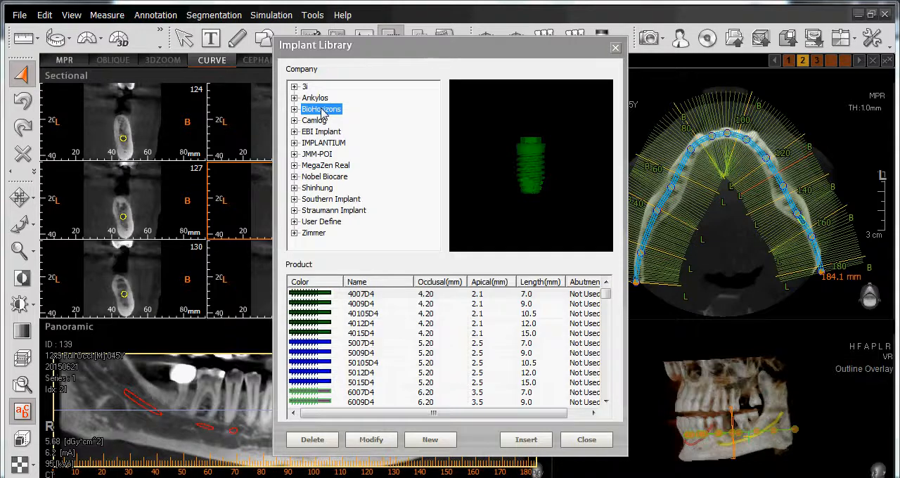
Choose the TLR3809 implant from BioHorizons' Tapered Internal Laser-Lok RBT 3.8 line for insertion
click(295, 110)
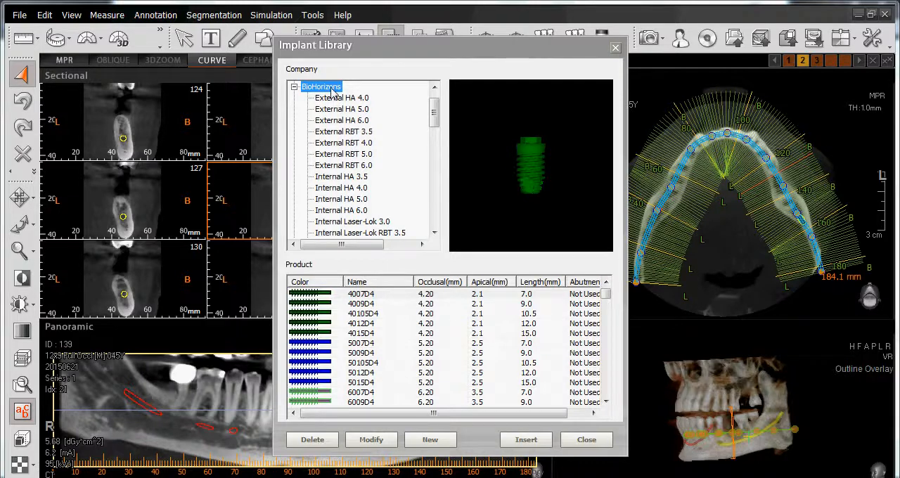
drag(435, 114, 437, 167)
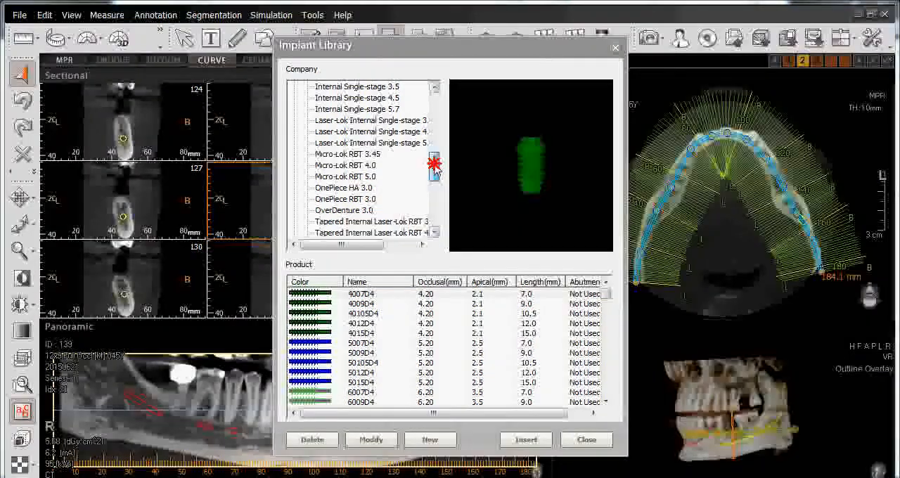
drag(435, 166, 436, 170)
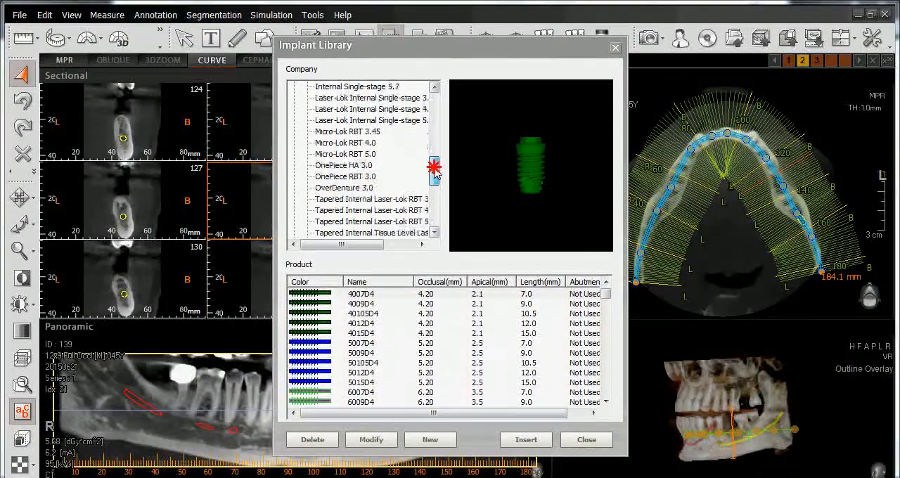
click(345, 201)
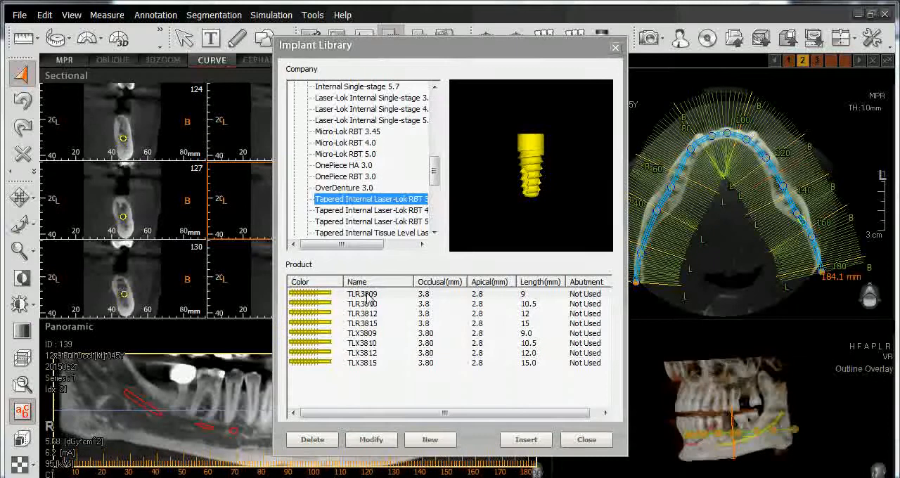
click(365, 295)
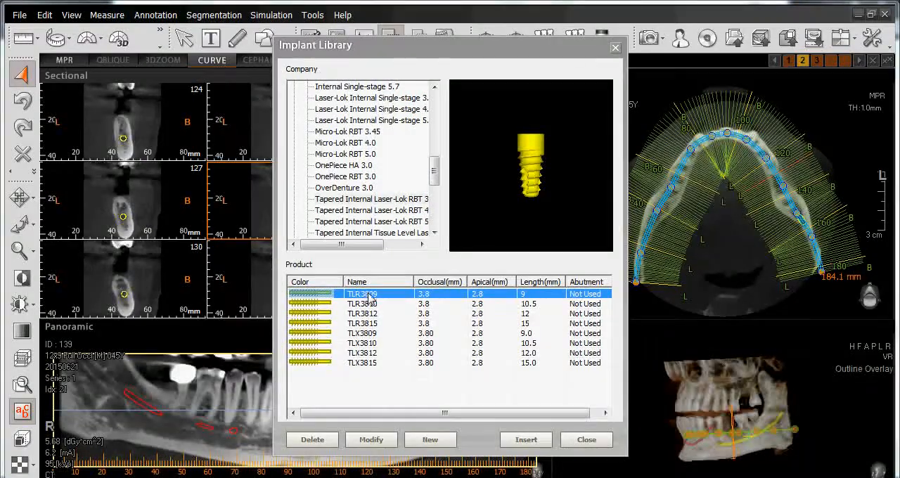
click(524, 440)
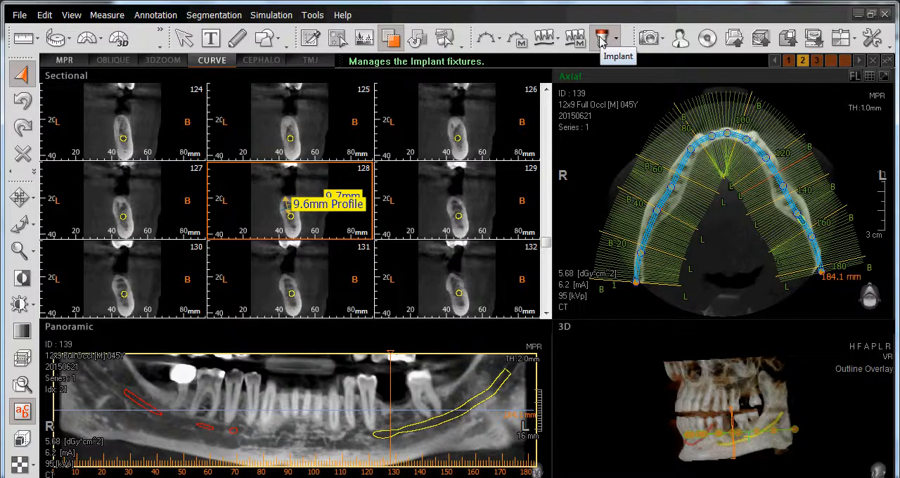
Start inserting multiple implants with the BioHorizons Internal HA 3.5 model PYH35105, 10.5 mm long
click(602, 41)
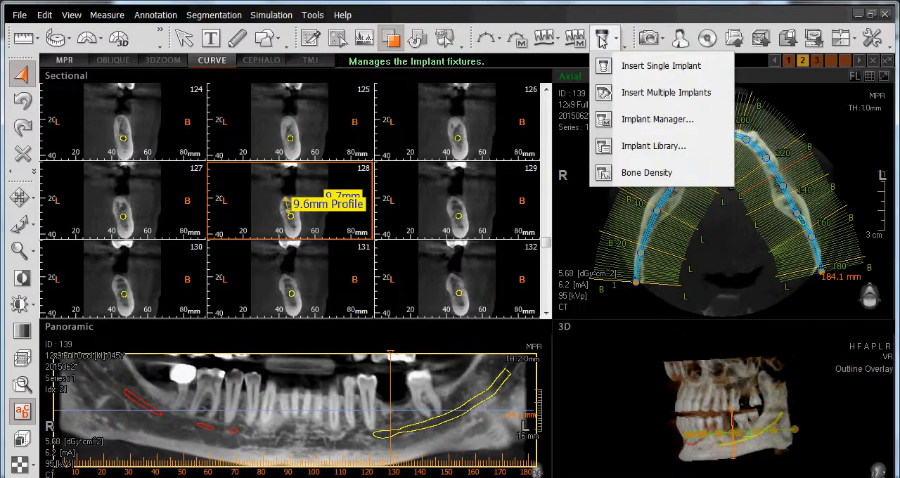
click(603, 97)
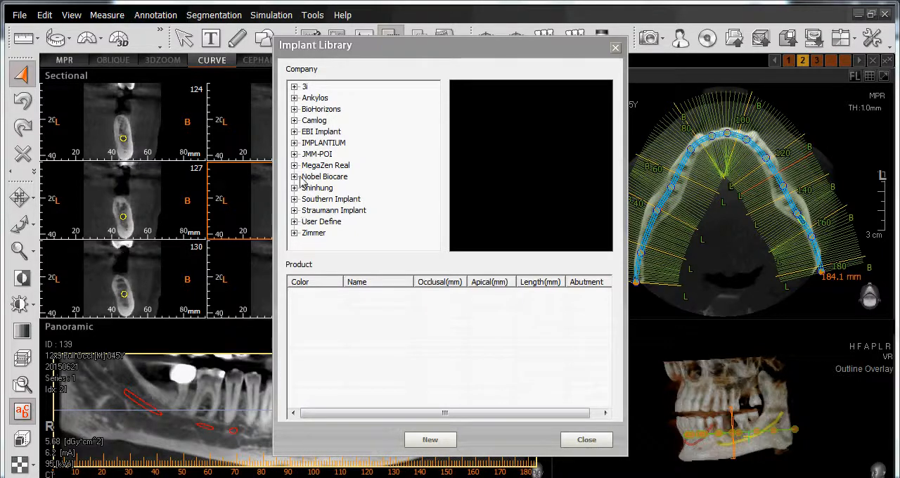
click(314, 109)
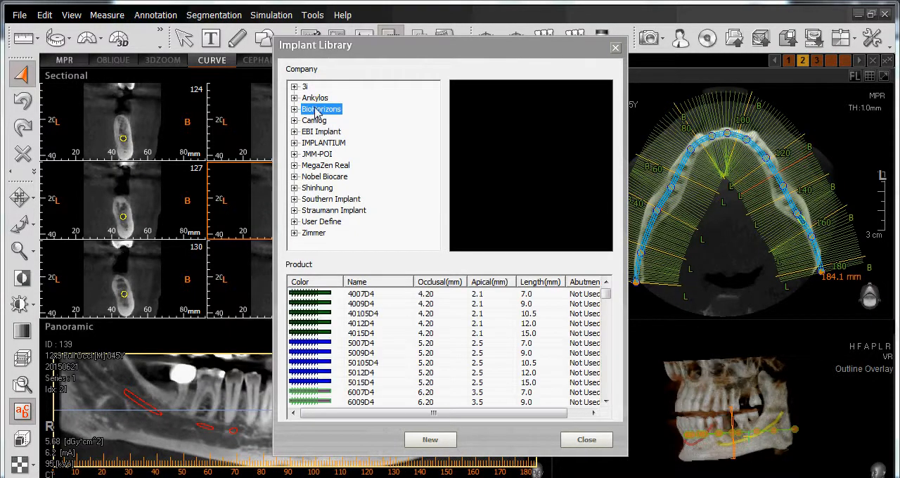
click(294, 110)
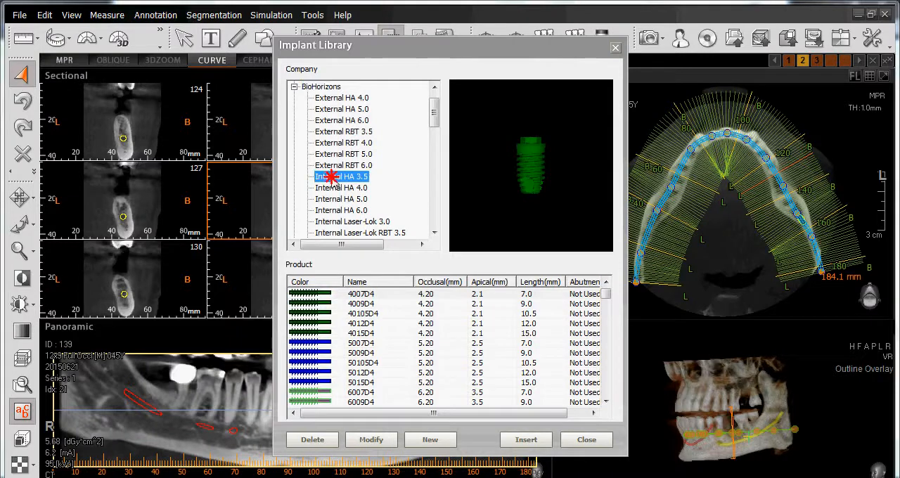
click(334, 179)
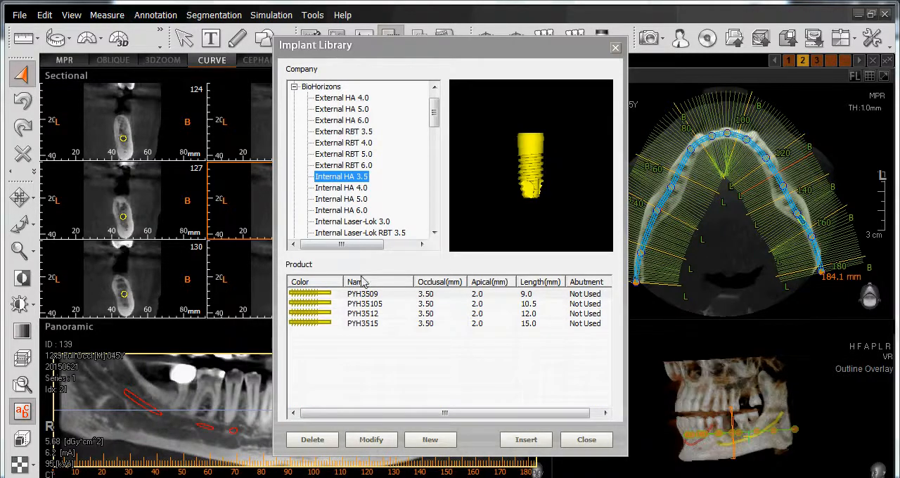
click(363, 305)
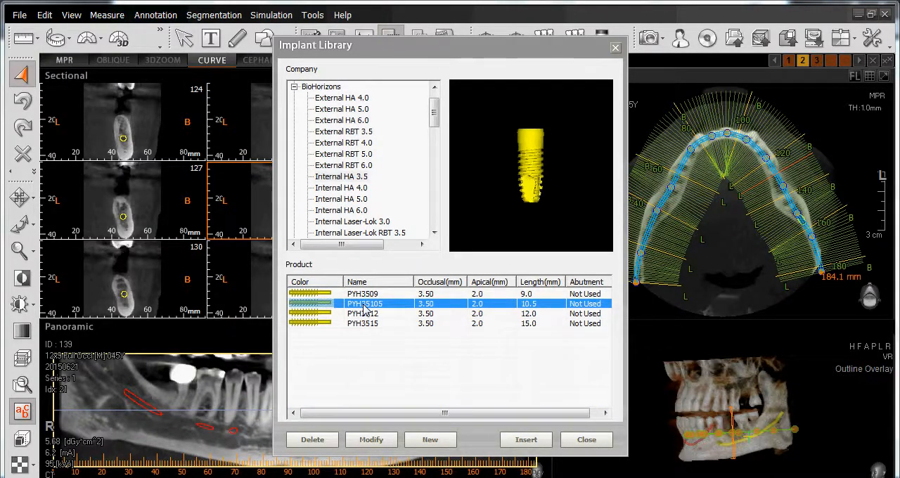
click(526, 440)
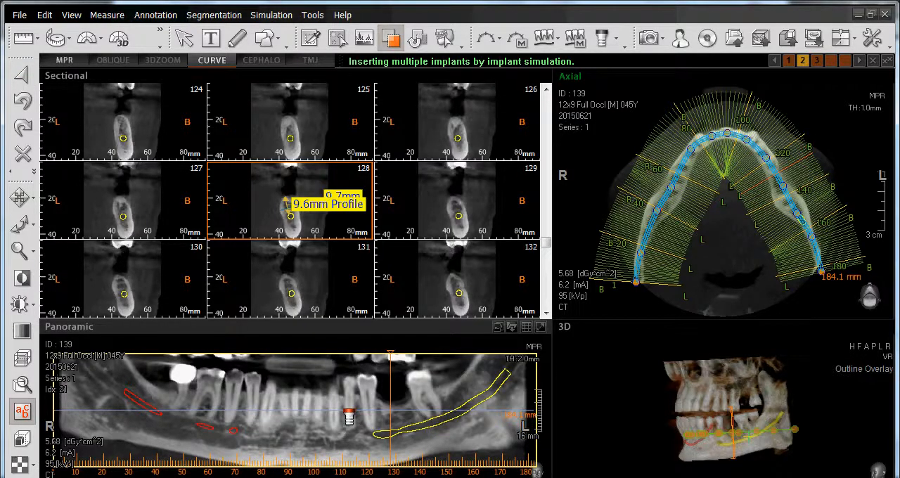
Place four implants along the lower jaw in the panoramic view and finish the multiple insertion
click(215, 413)
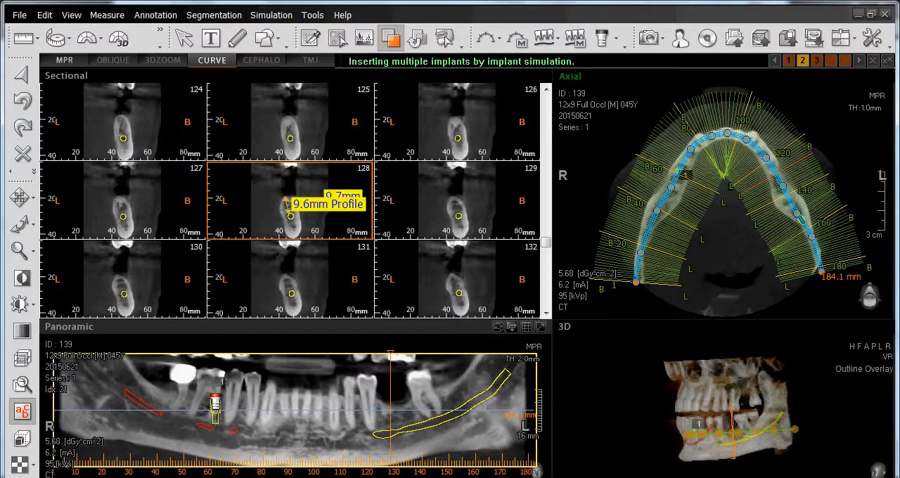
click(253, 413)
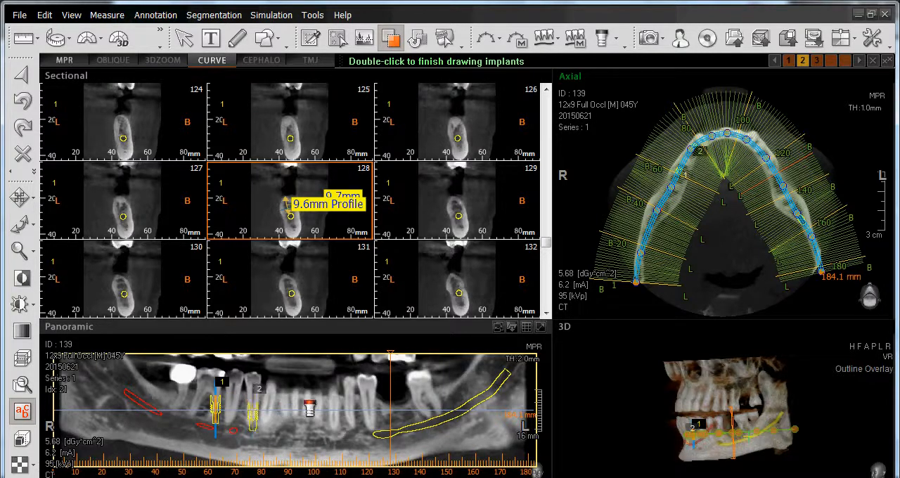
click(293, 414)
click(350, 414)
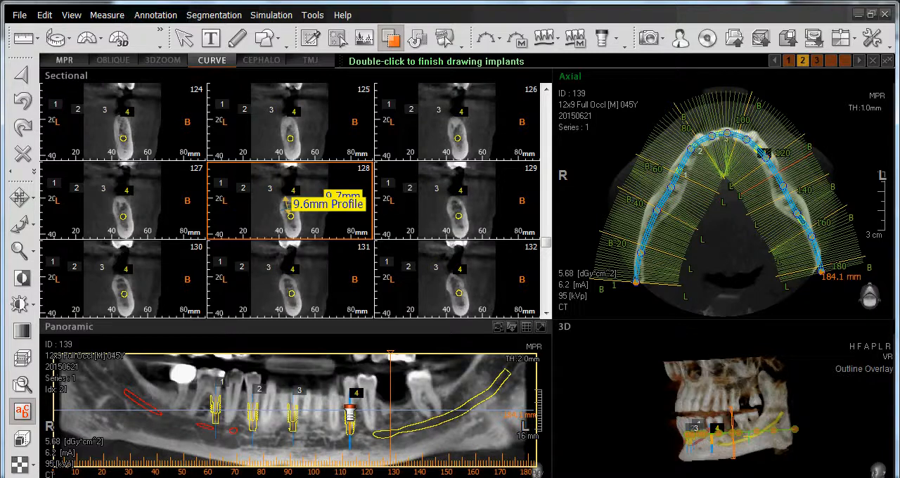
double_click(350, 414)
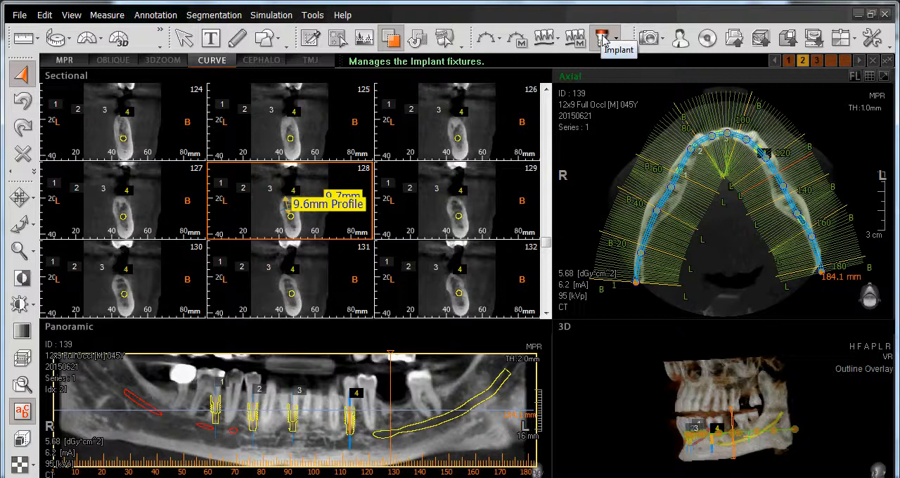
Remove implant 1 from the implant list using the Implant Manager
click(602, 40)
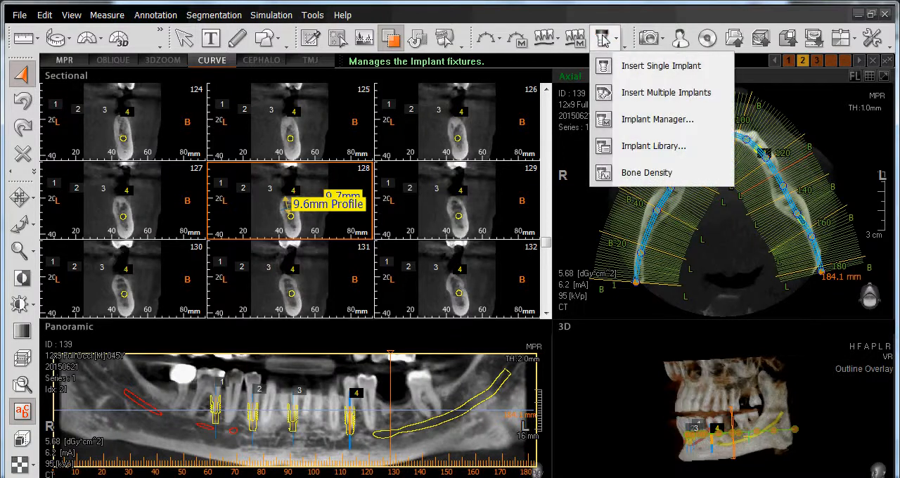
click(609, 121)
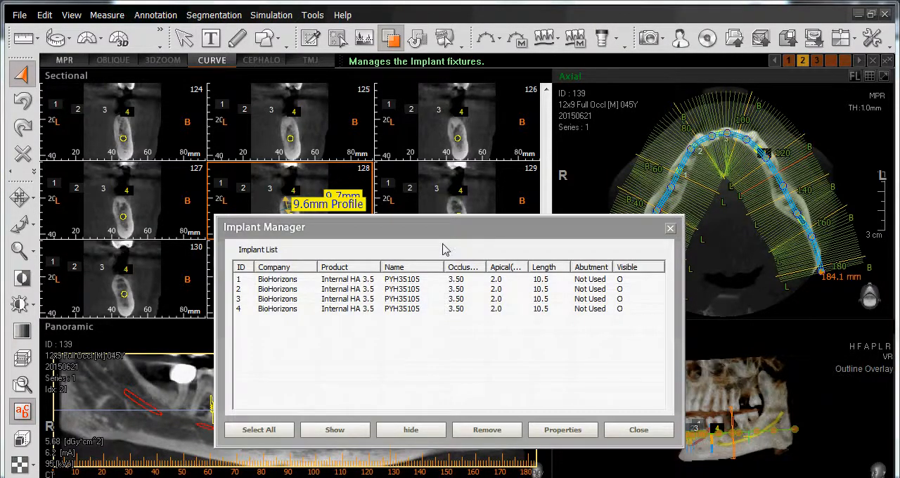
click(465, 227)
drag(464, 228, 647, 163)
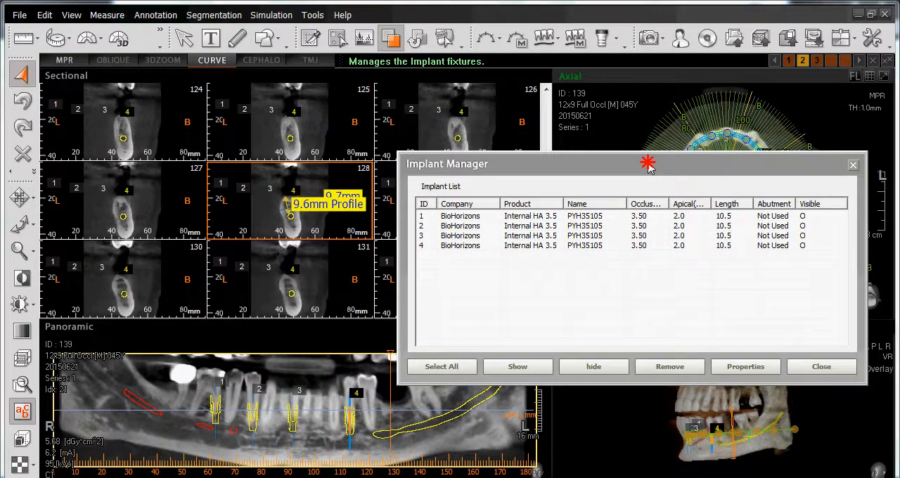
click(464, 219)
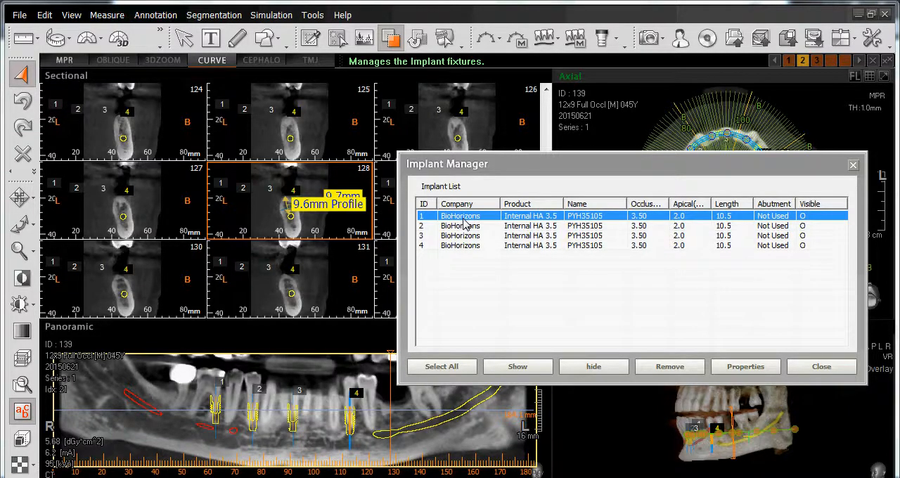
click(670, 368)
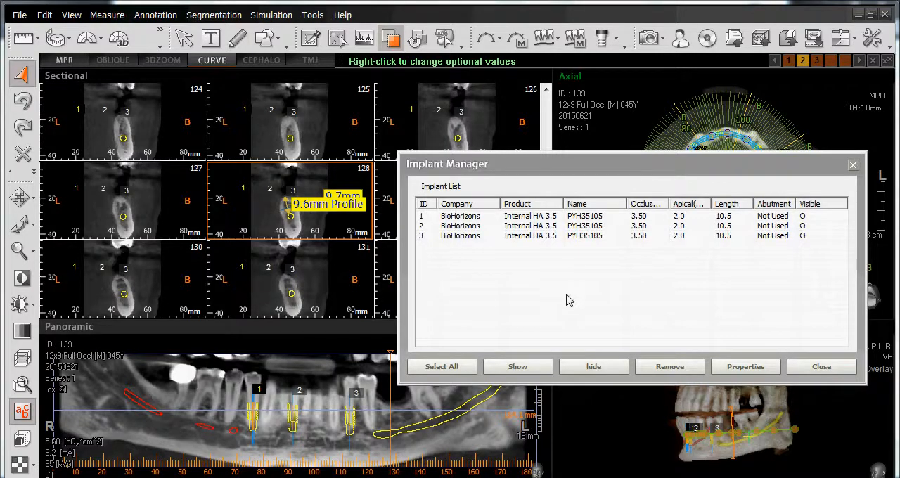
Hide the three remaining implants one by one, and show implant 3 again
click(582, 218)
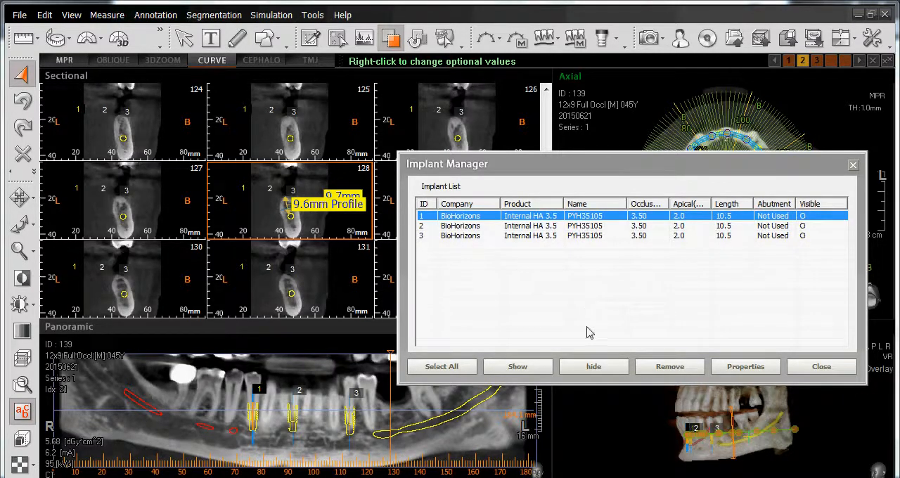
click(593, 366)
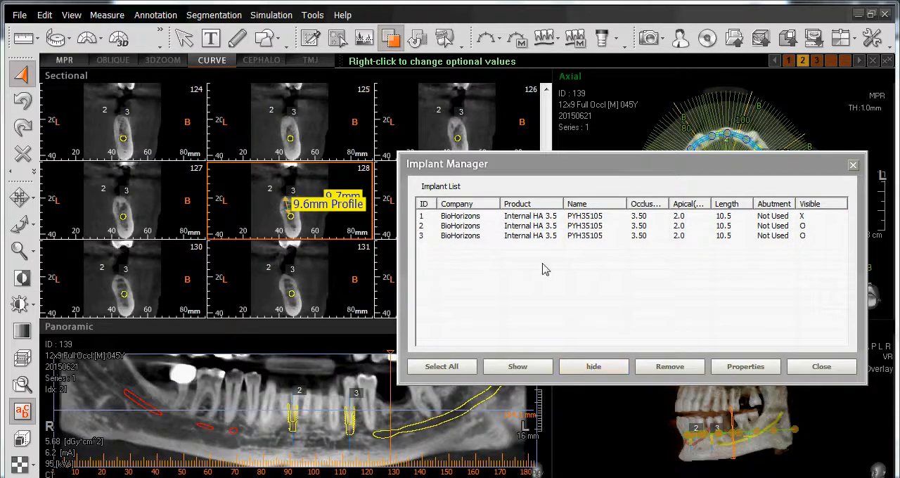
click(547, 226)
click(575, 370)
click(559, 237)
click(582, 366)
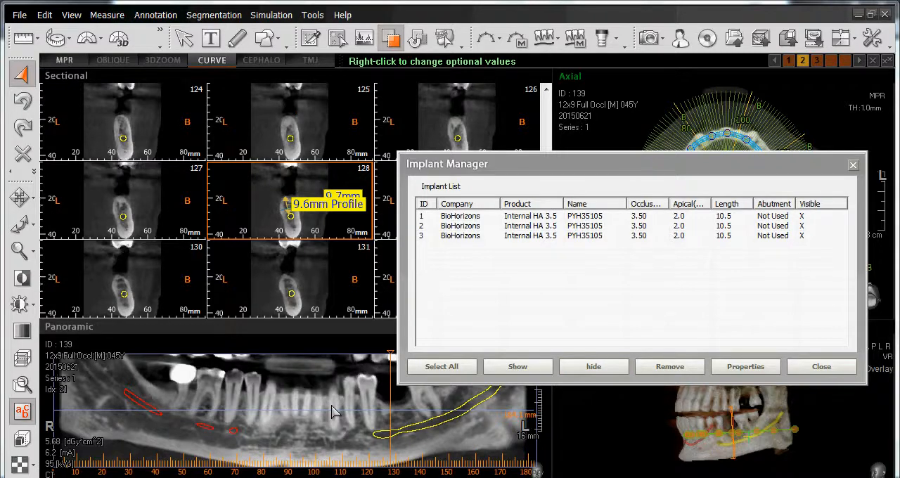
click(531, 238)
click(518, 368)
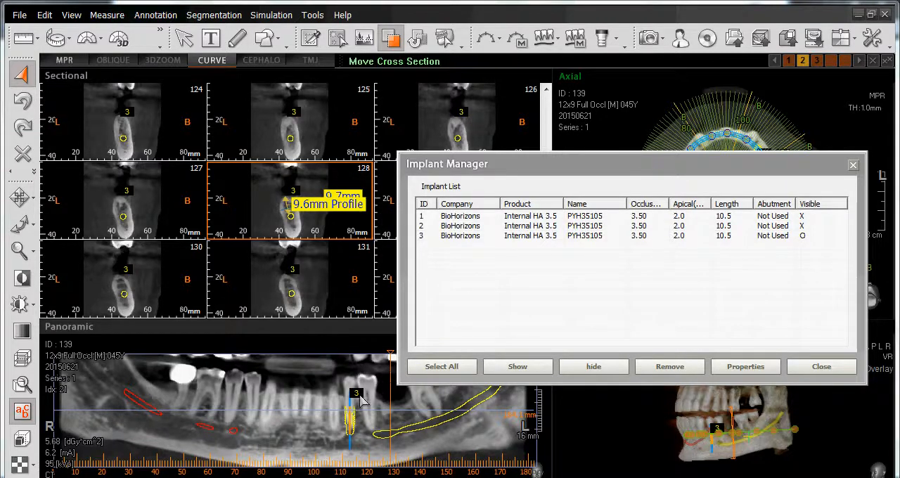
Add an abutment of type Standard to implant 3 in its properties
click(597, 237)
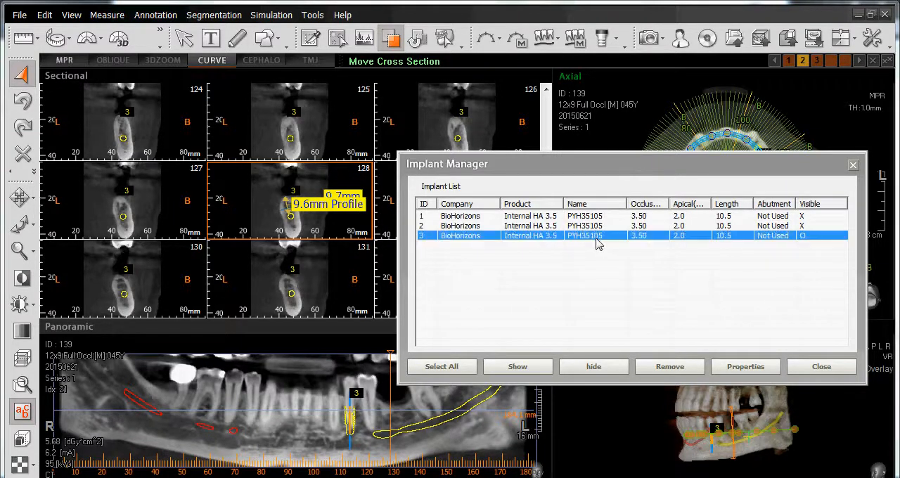
click(747, 367)
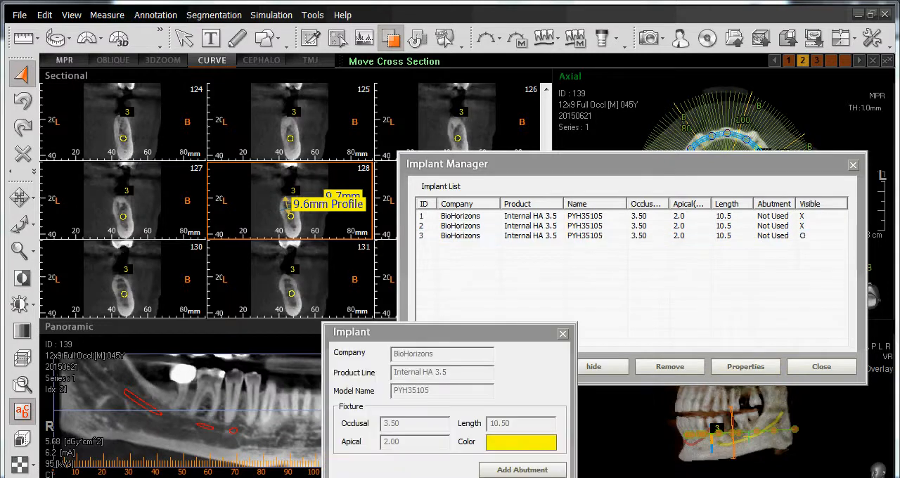
drag(430, 332, 448, 137)
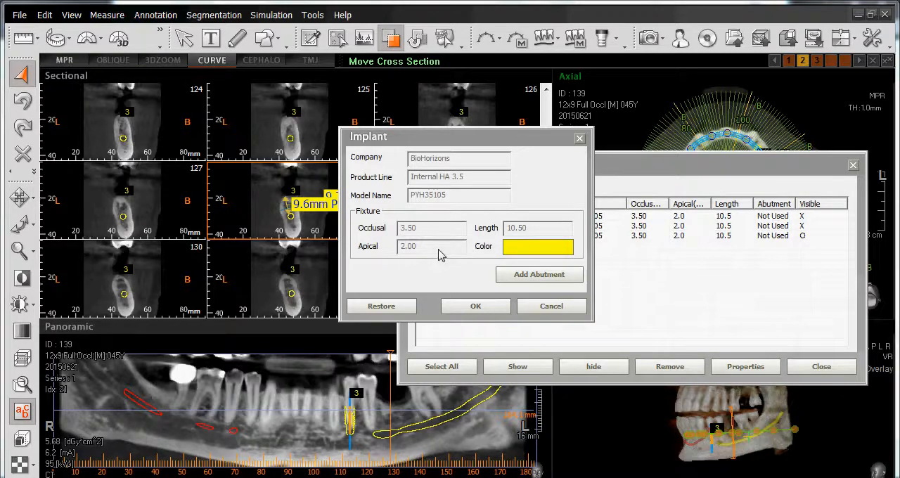
click(531, 275)
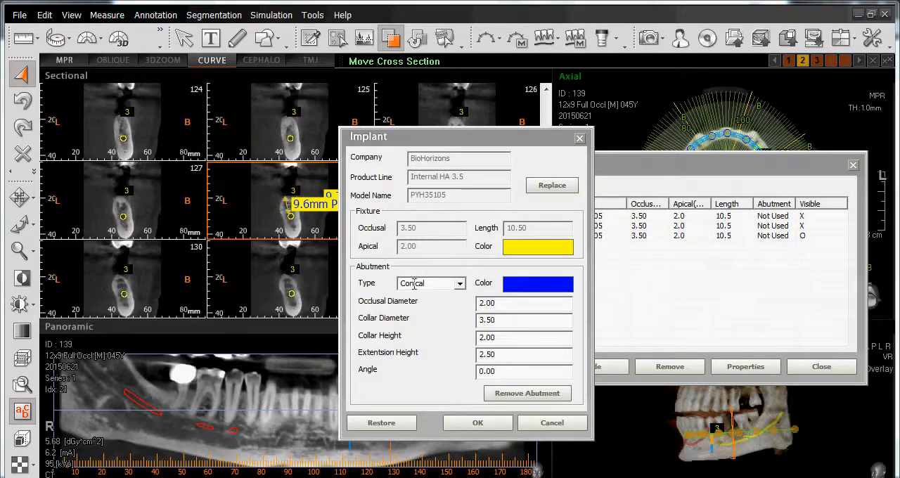
click(459, 284)
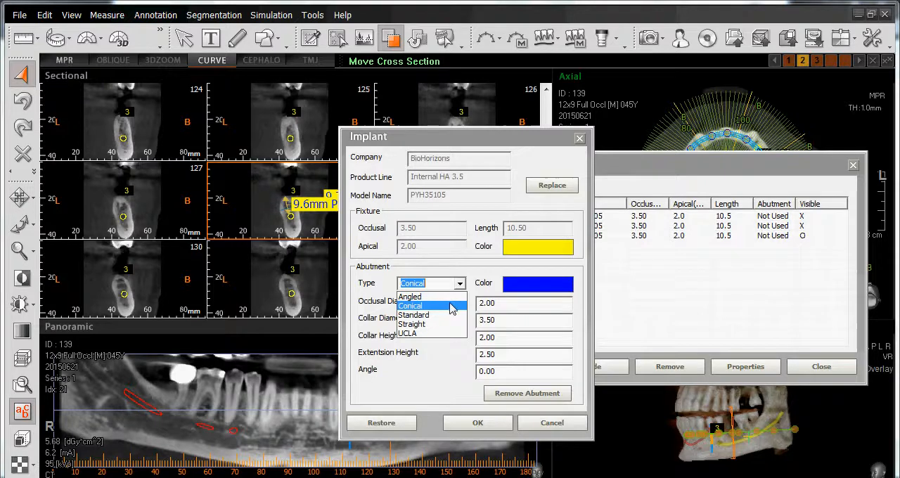
click(443, 315)
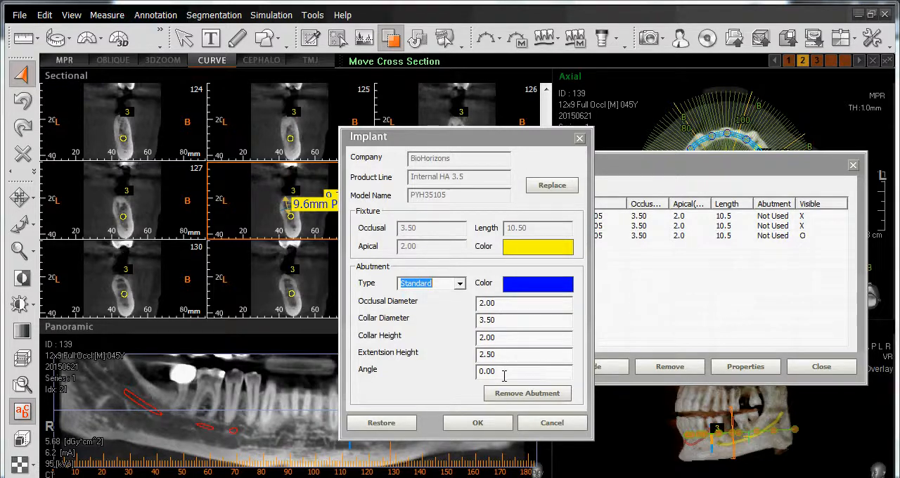
click(485, 425)
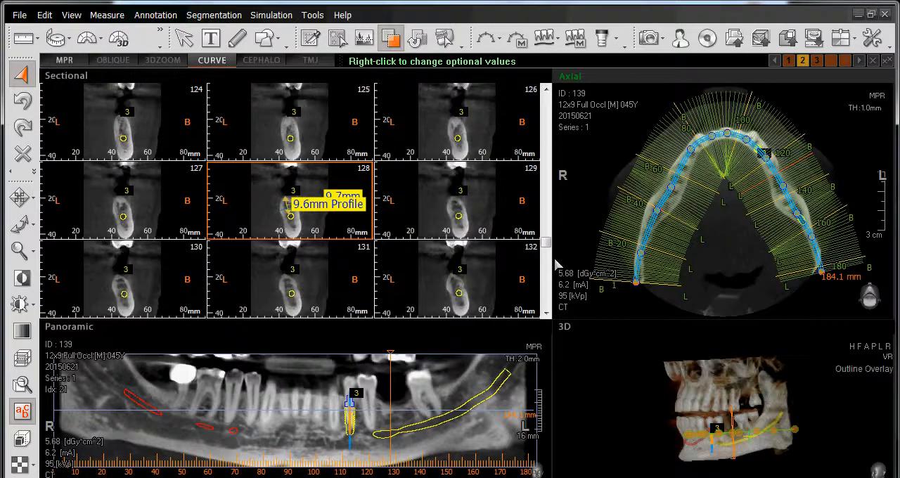
Create a new Implant Library entry with company XYZ Implant, product line EZ Implant and model name EZ-123
click(604, 39)
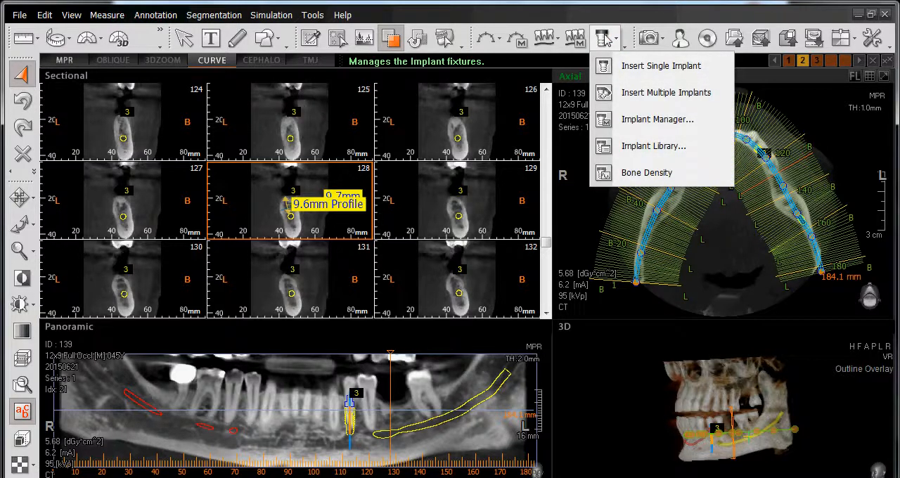
click(608, 147)
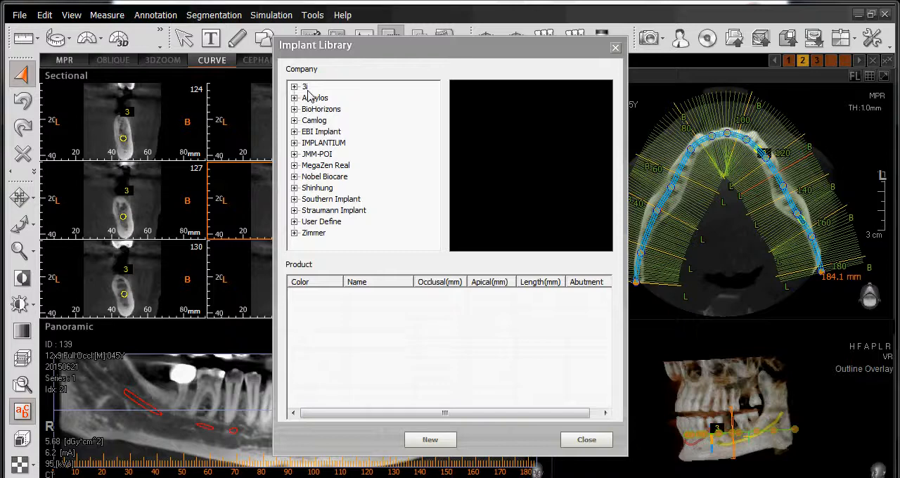
click(430, 440)
drag(450, 337, 450, 132)
click(451, 147)
text(XYZ Implant)
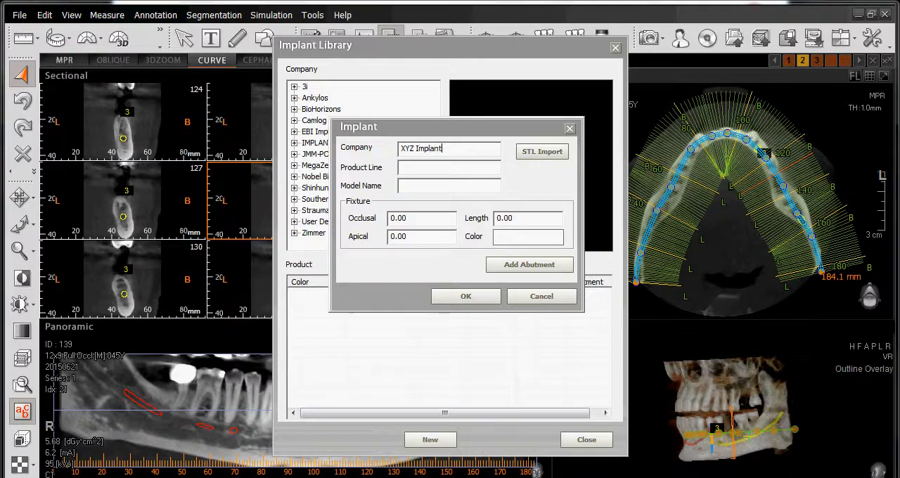
click(447, 166)
text(EZ Im)
text(EZ-1)
text(23)
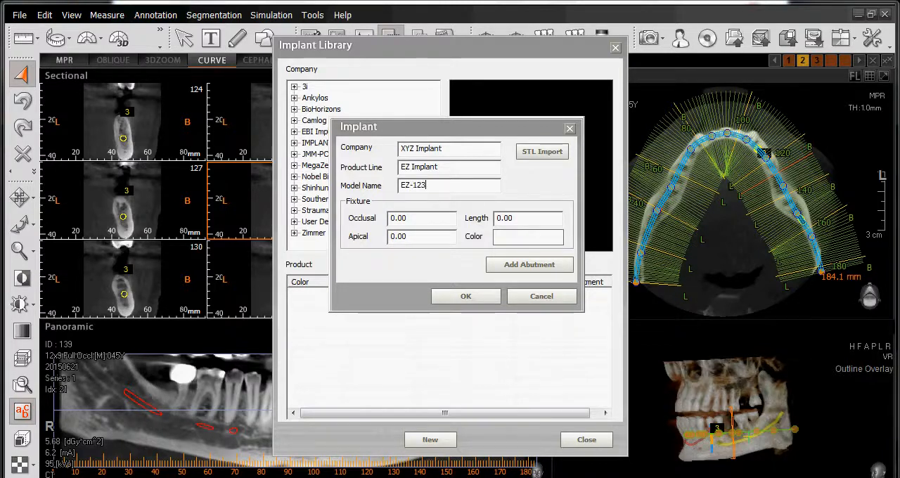
Set the EZ-123 fixture dimensions to occlusal 5.50 mm, length 12.00 mm and apical 3.50 mm
key(Tab)
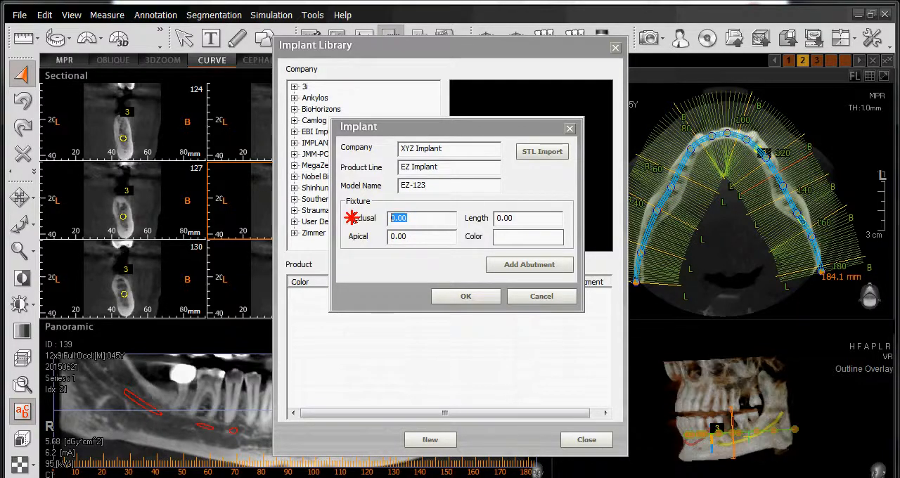
text(5.50)
key(Tab)
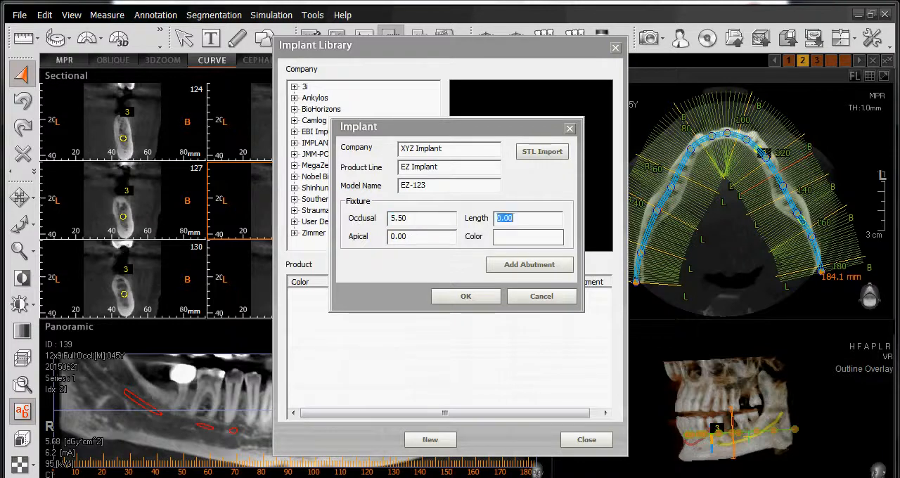
text(12.00)
key(Tab)
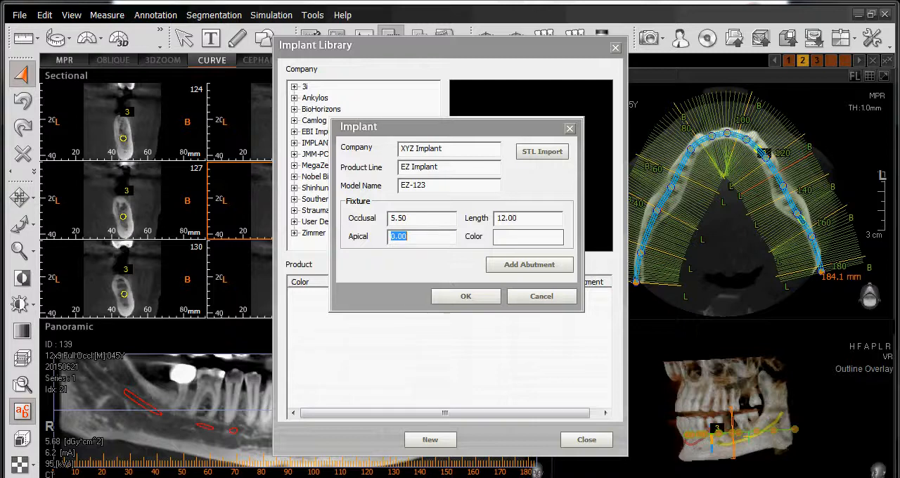
text(3.5)
Assign yellow as the EZ-123 fixture color and save the implant to the library
click(514, 238)
click(330, 157)
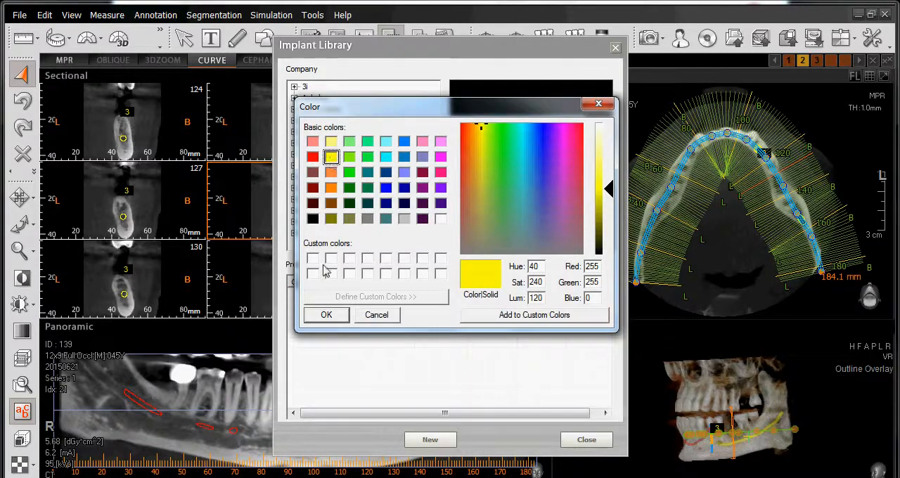
click(327, 317)
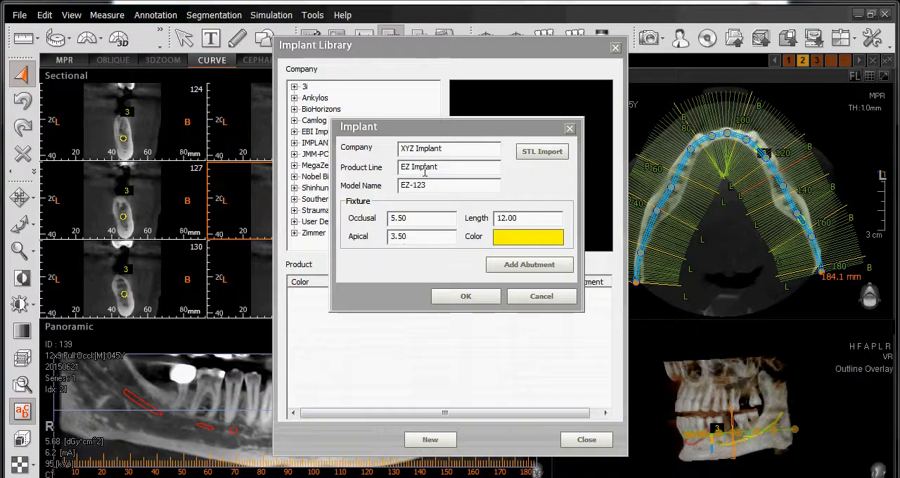
click(471, 299)
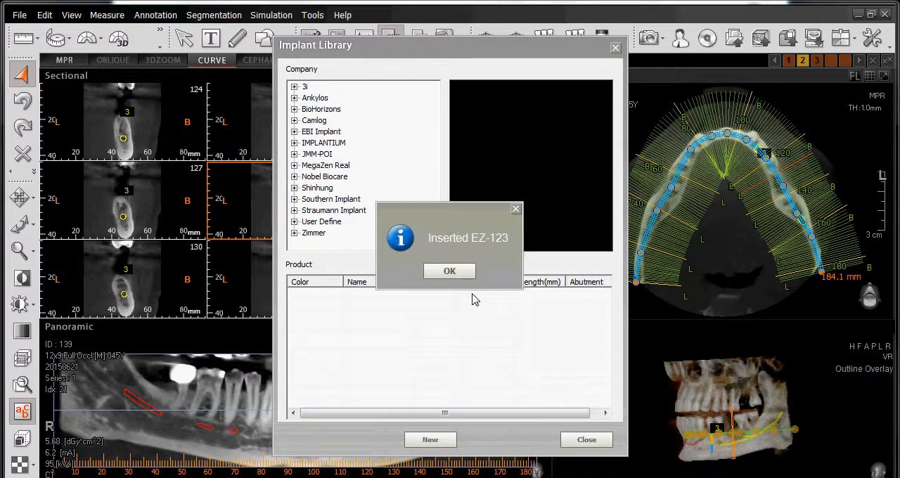
click(465, 274)
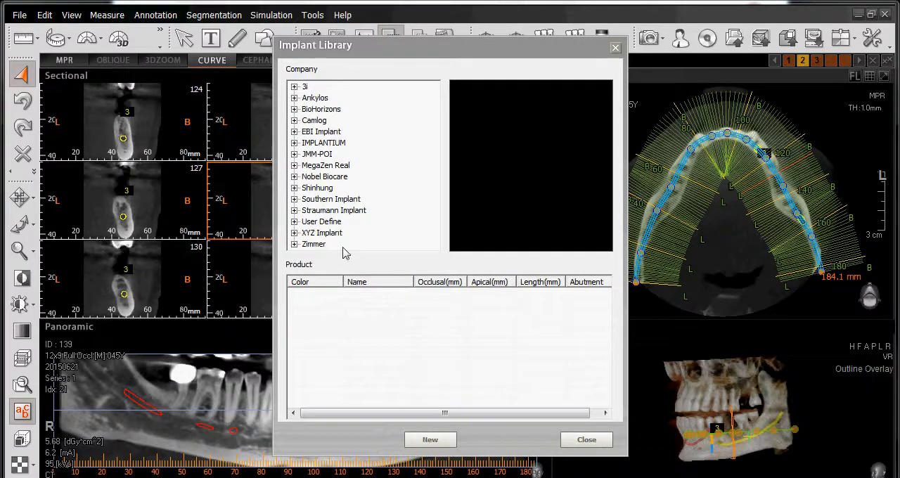
Expand and select XYZ Implant in the company list and start another new implant entry for its EZ Implant line
click(295, 233)
click(313, 233)
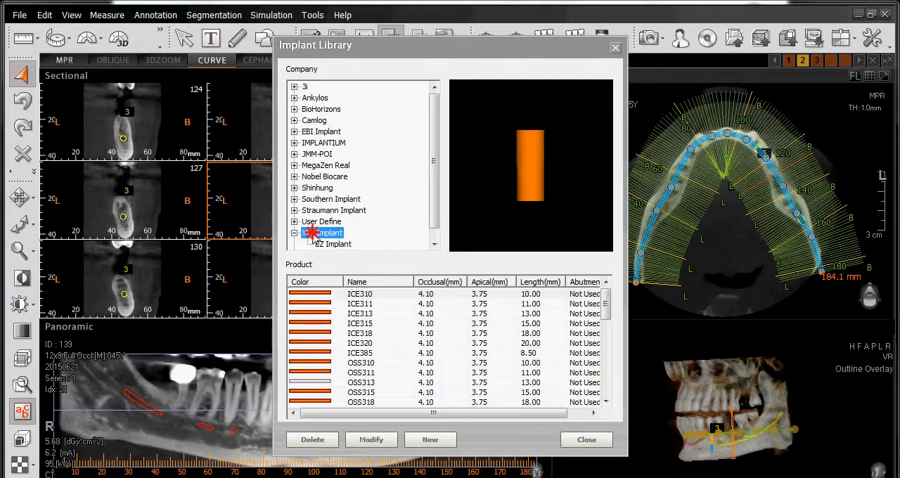
drag(430, 229, 433, 237)
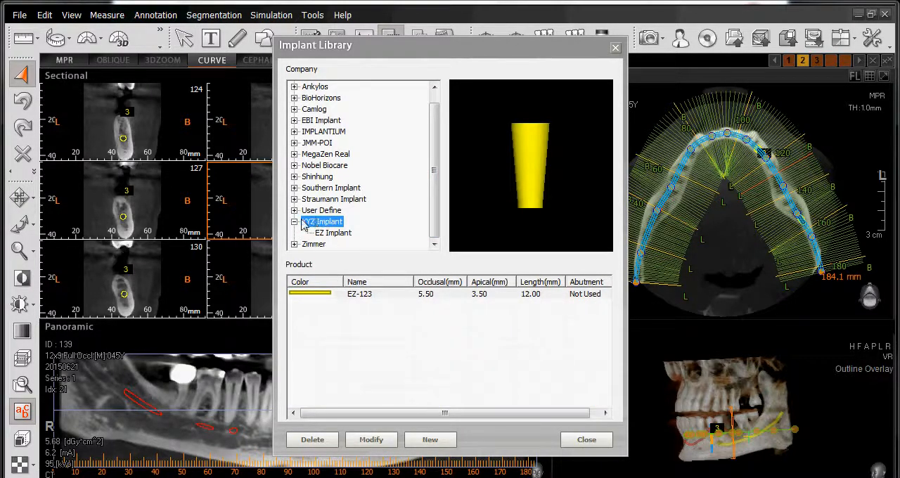
click(430, 439)
drag(490, 333, 554, 110)
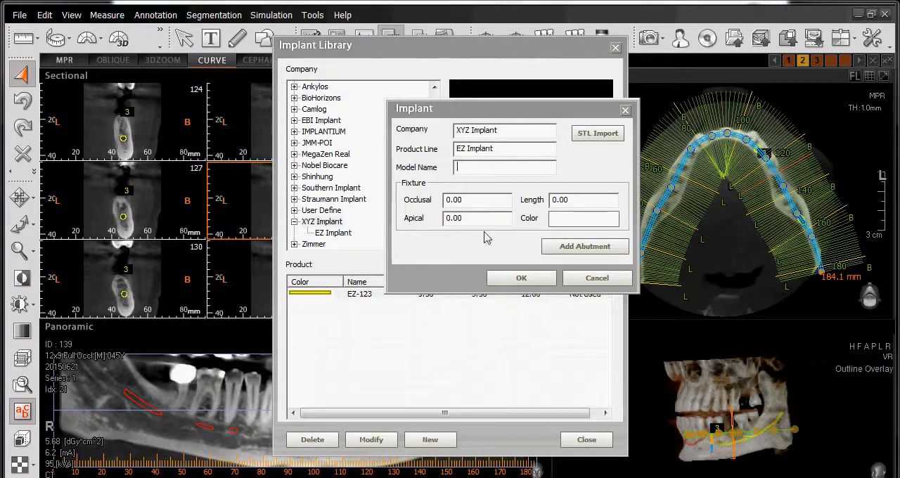